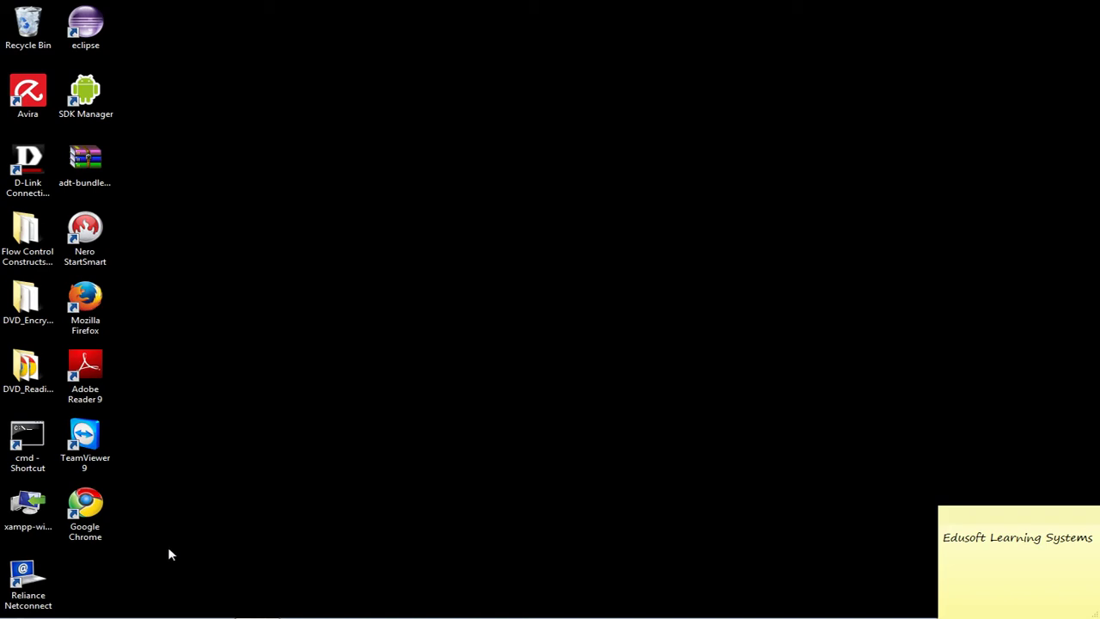
Launch the XAMPP Control Panel from the installed programs.
{"action": "left_click", "coordinate": [26, 593]}
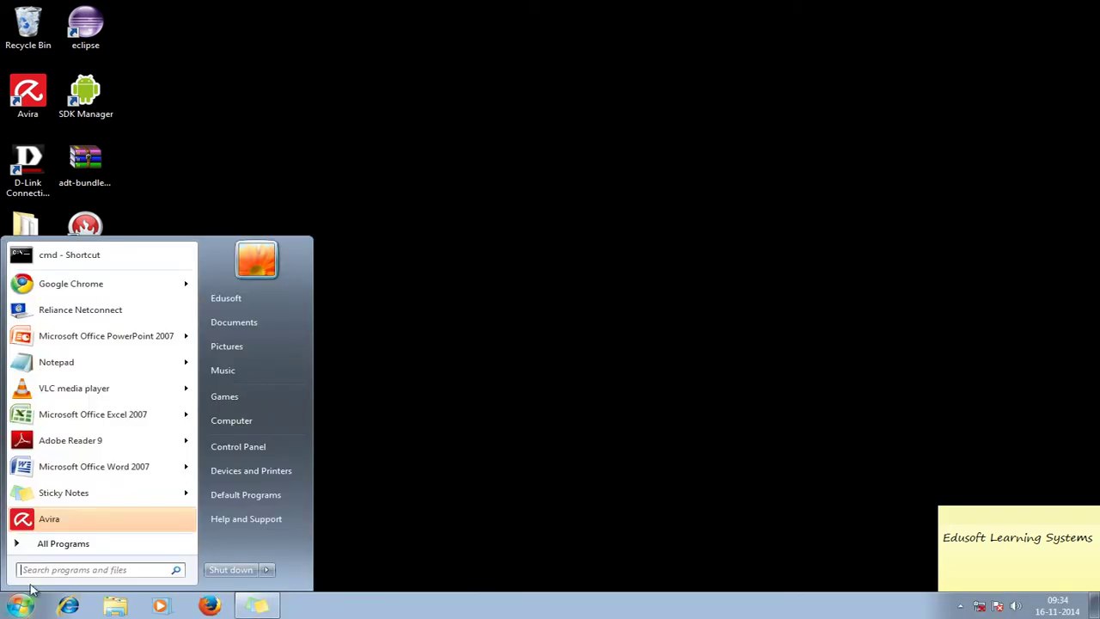
{"action": "left_click", "coordinate": [59, 544]}
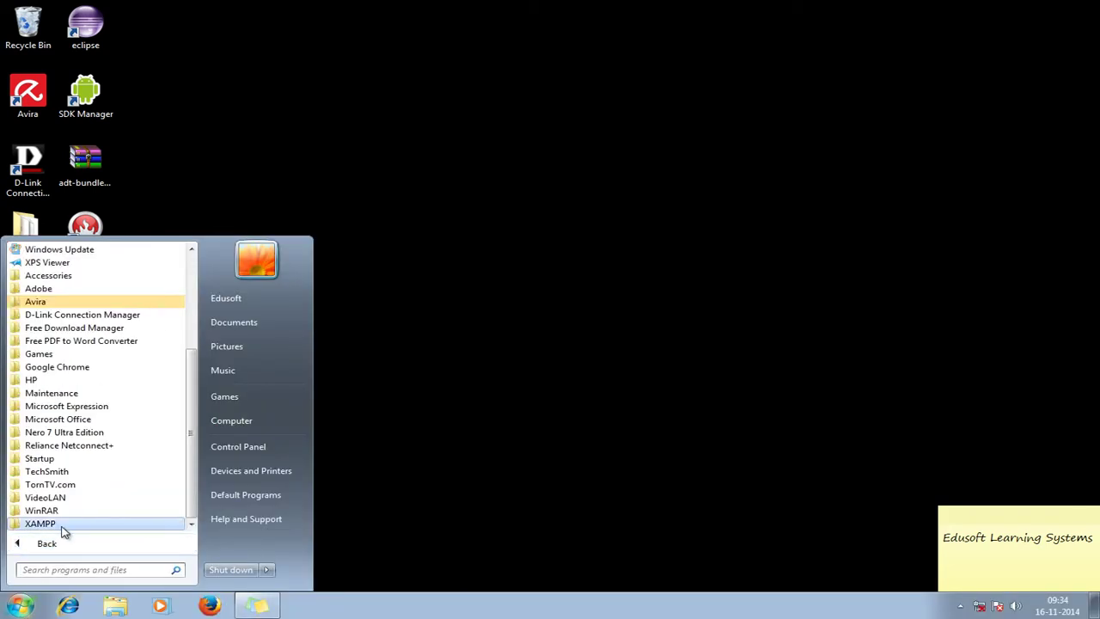
{"action": "left_click", "coordinate": [60, 526]}
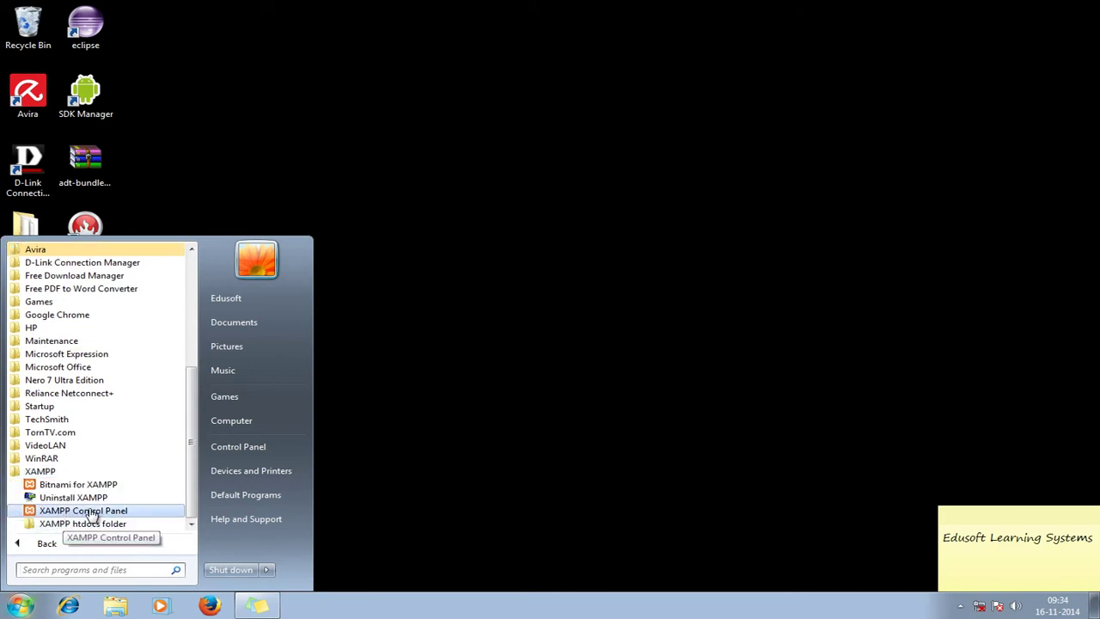
{"action": "left_click", "coordinate": [99, 513]}
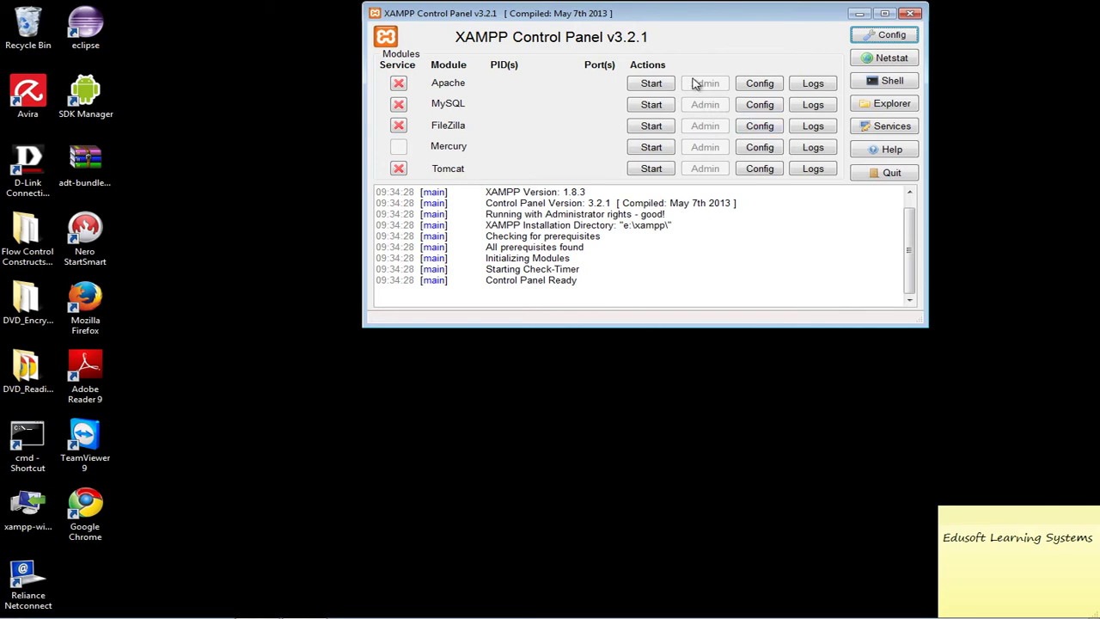
Move the XAMPP Control Panel window aside and start the Apache and MySQL modules.
{"action": "left_click_drag", "start_coordinate": [683, 15], "coordinate": [647, 32]}
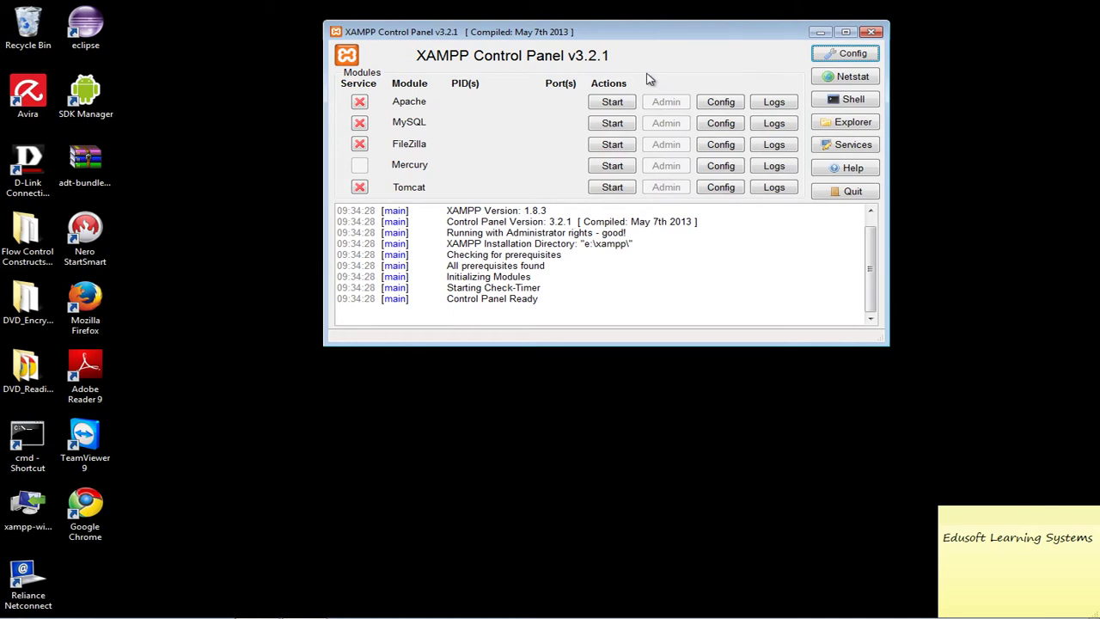
{"action": "left_click", "coordinate": [612, 102]}
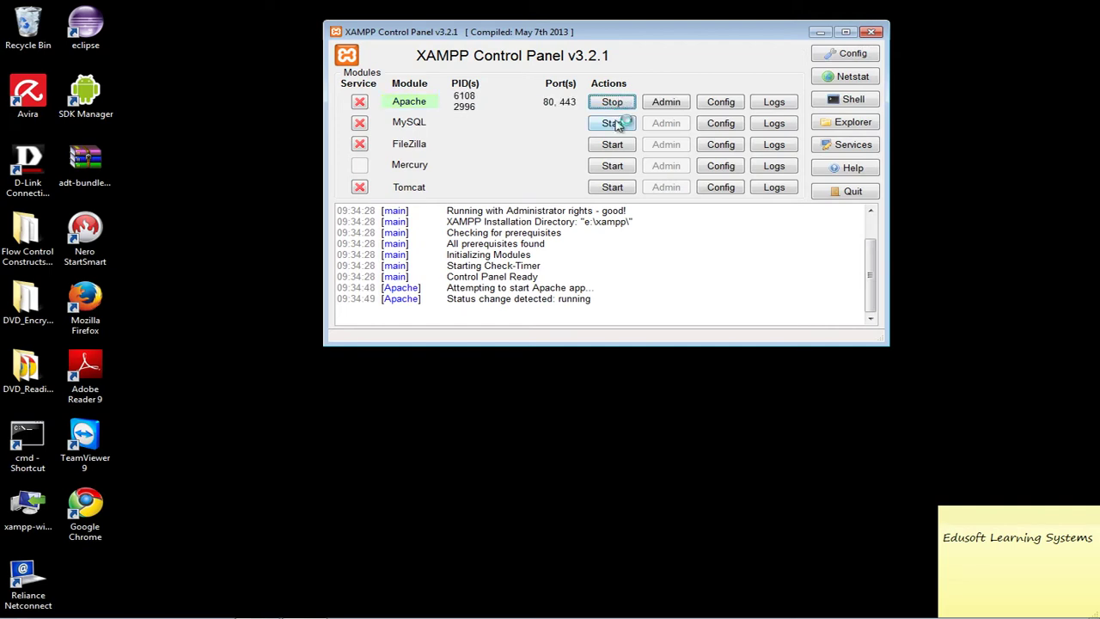
{"action": "left_click", "coordinate": [613, 123]}
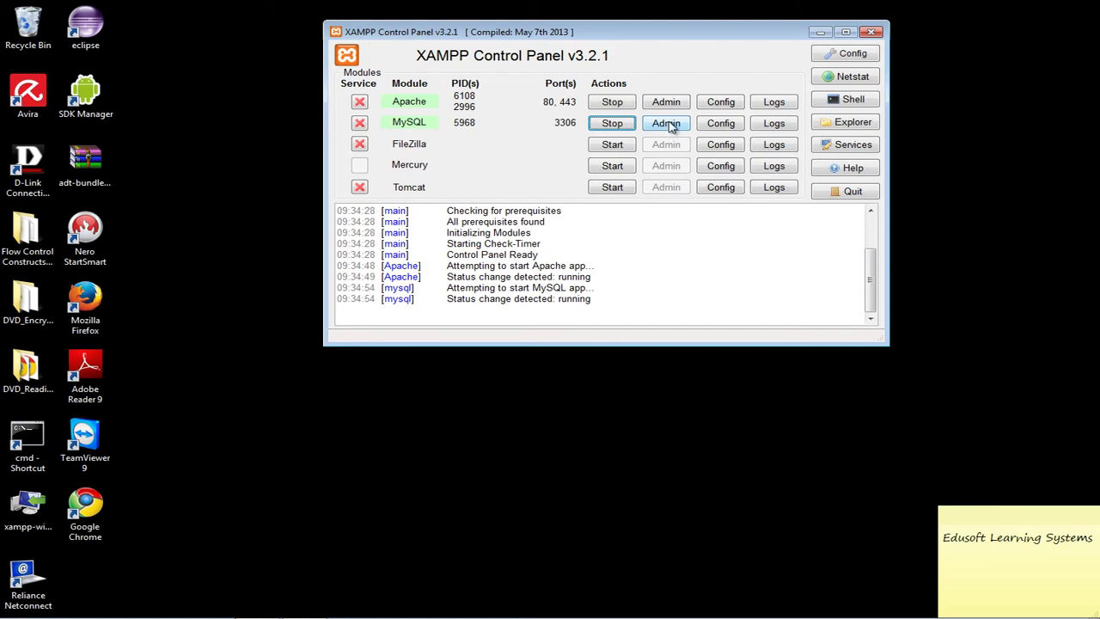
Open the phpMyAdmin configuration file config.inc.php from Apache's configuration files and maximise it.
{"action": "left_click", "coordinate": [731, 107]}
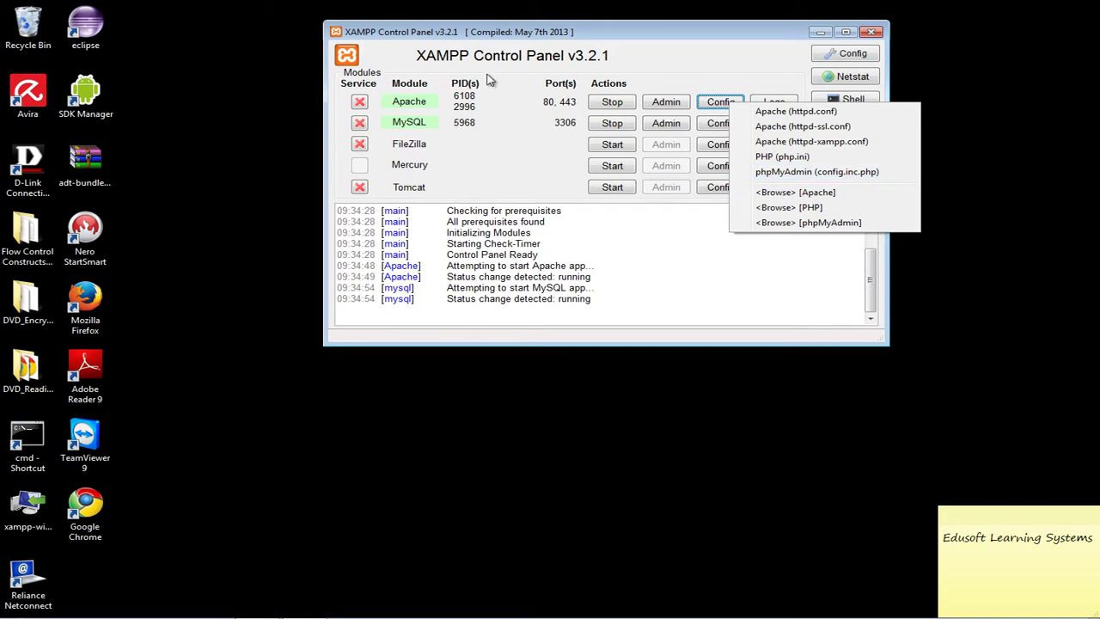
{"action": "left_click", "coordinate": [782, 177]}
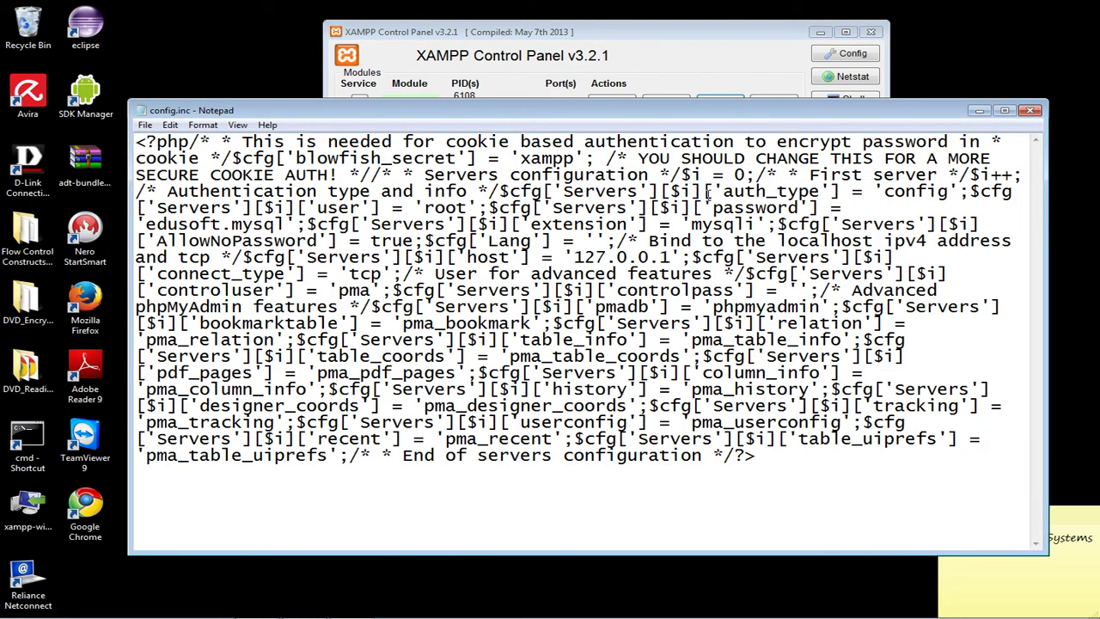
{"action": "left_click", "coordinate": [1004, 110]}
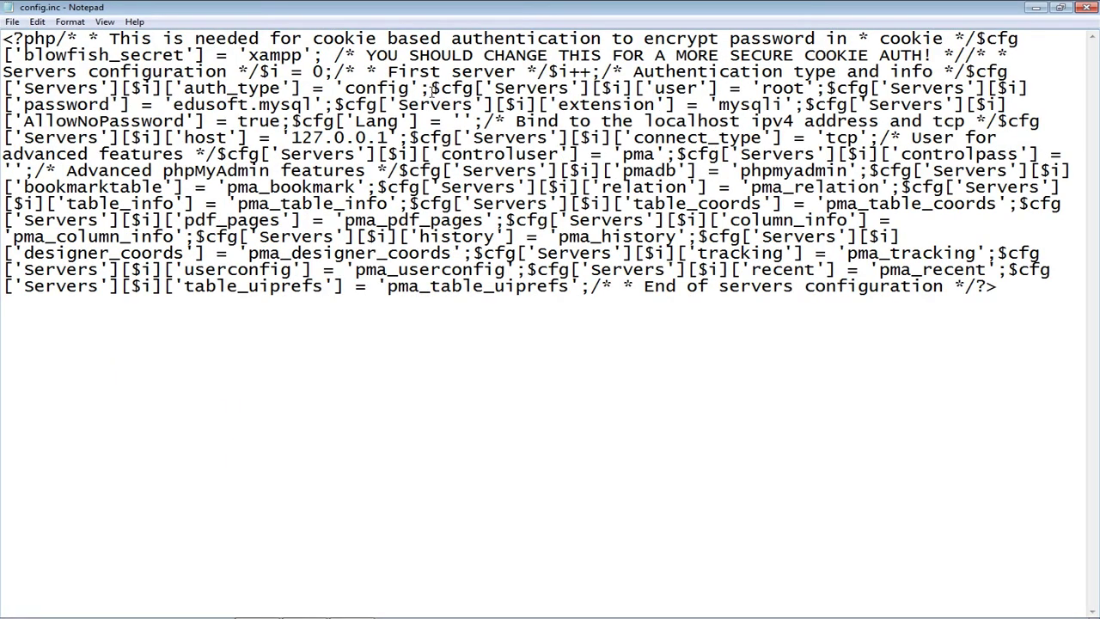
Examine the server user and password entries in config.inc.php, then close the file without changing it.
{"action": "left_click_drag", "start_coordinate": [429, 89], "coordinate": [821, 88]}
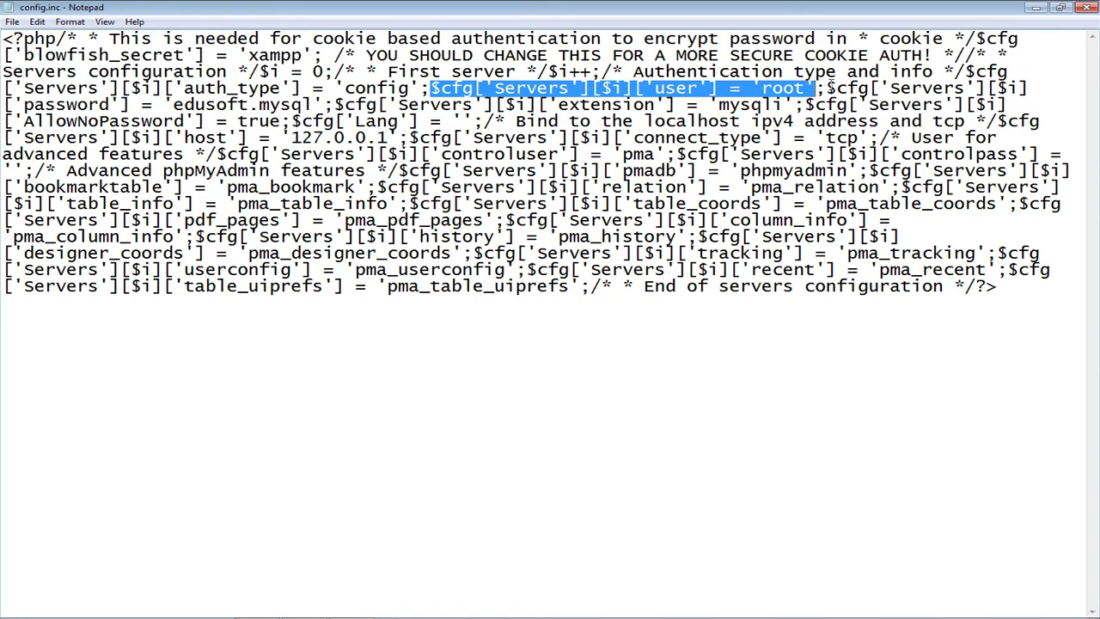
{"action": "left_click", "coordinate": [834, 88]}
{"action": "left_click_drag", "start_coordinate": [832, 88], "coordinate": [153, 105]}
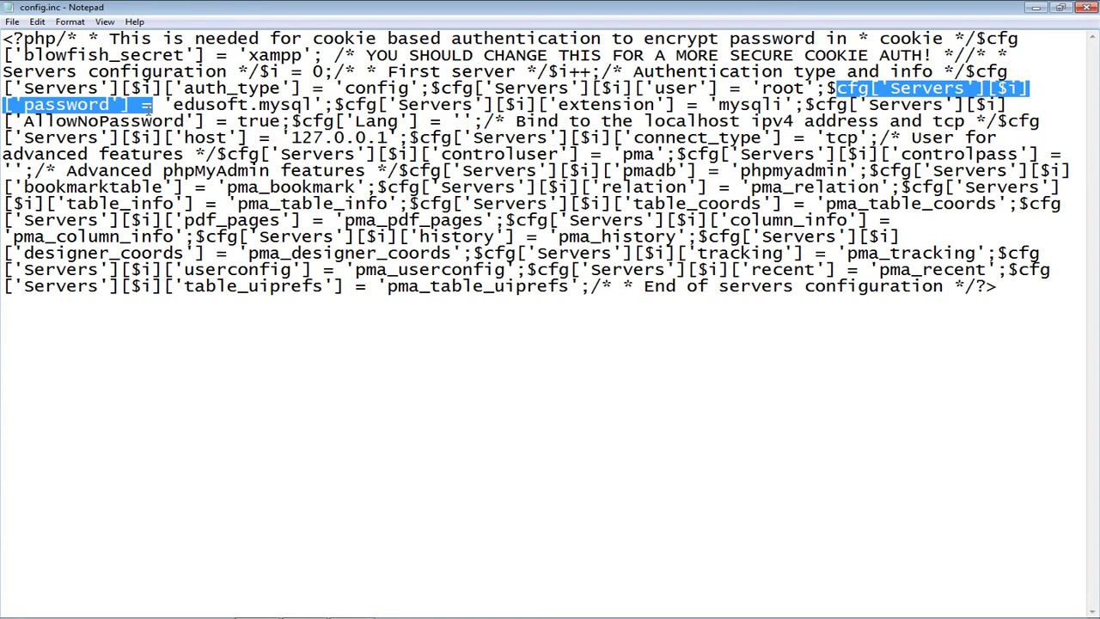
{"action": "left_click", "coordinate": [175, 103]}
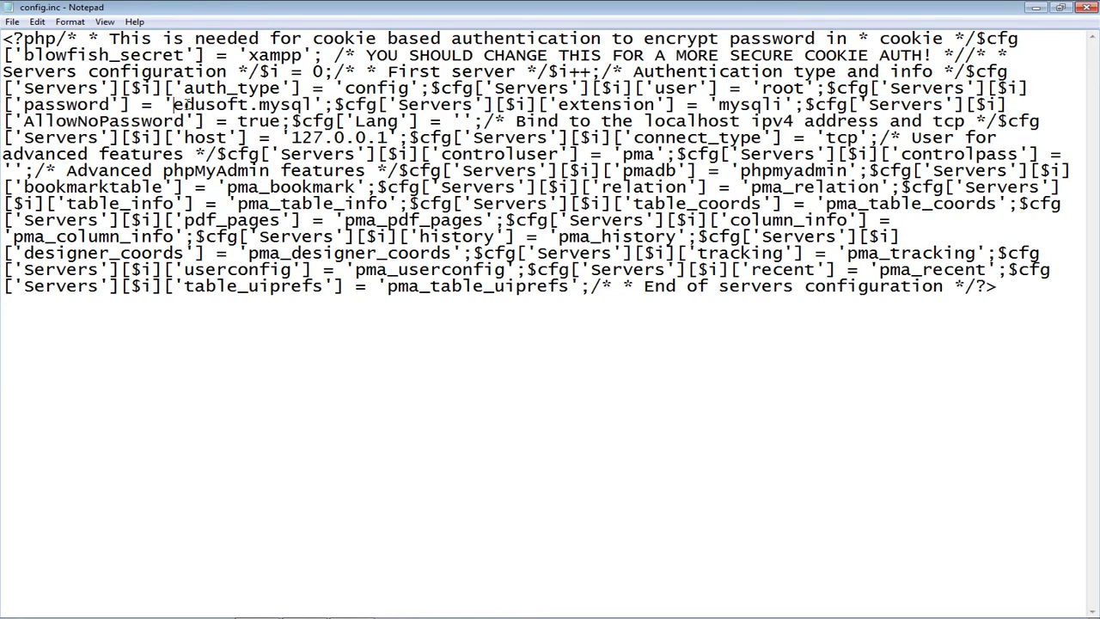
{"action": "left_click_drag", "start_coordinate": [312, 104], "coordinate": [175, 100]}
{"action": "left_click", "coordinate": [313, 104]}
{"action": "left_click_drag", "start_coordinate": [808, 87], "coordinate": [762, 88]}
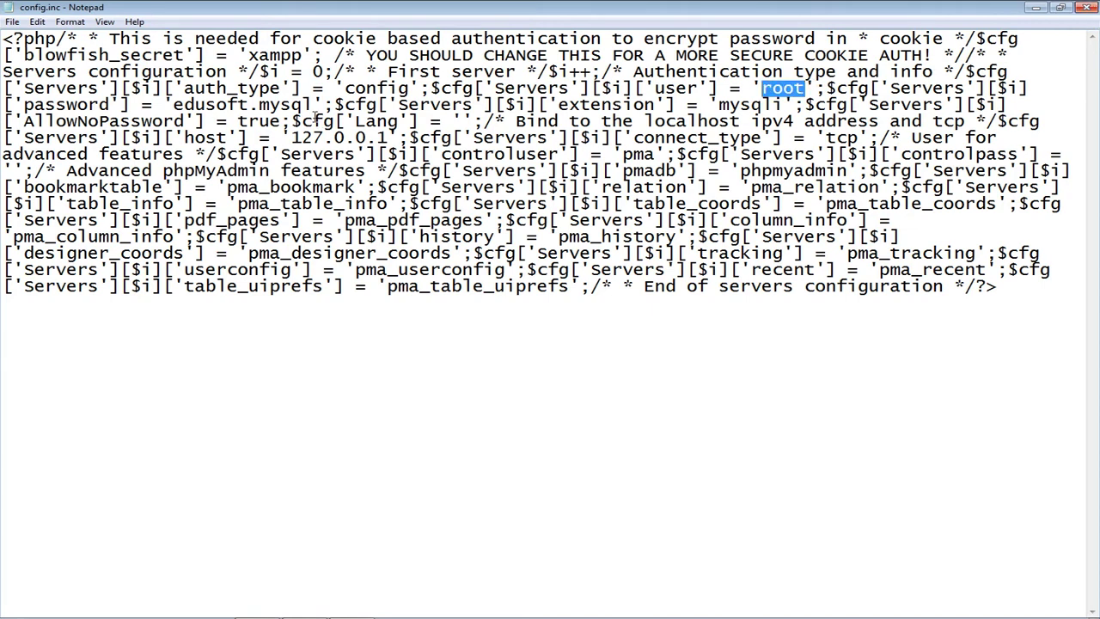
{"action": "left_click_drag", "start_coordinate": [315, 104], "coordinate": [169, 105]}
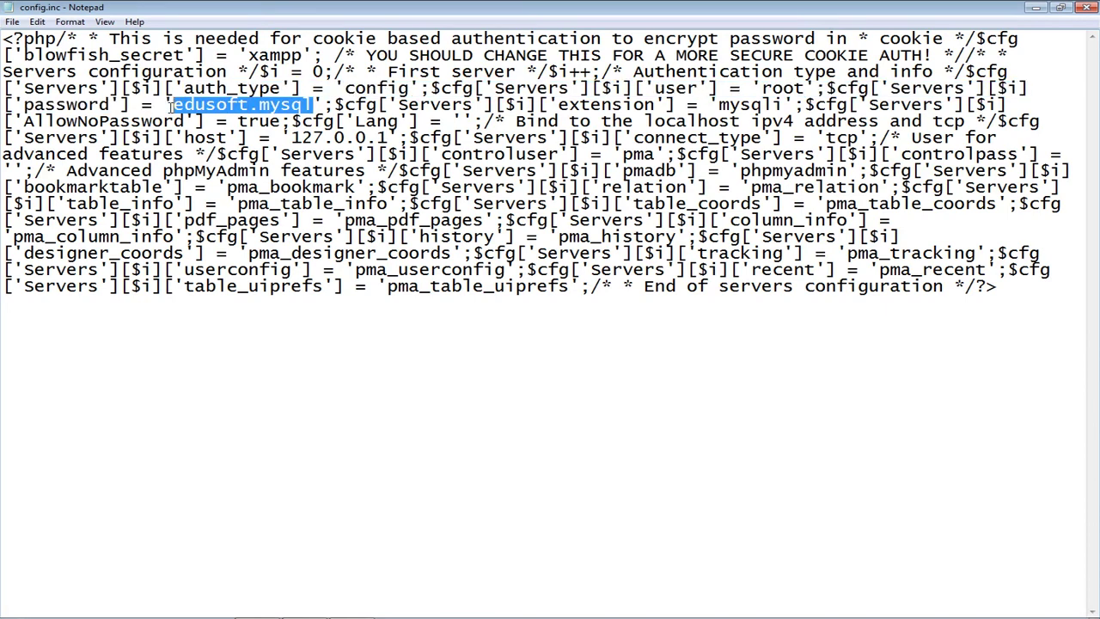
{"action": "left_click", "coordinate": [804, 87]}
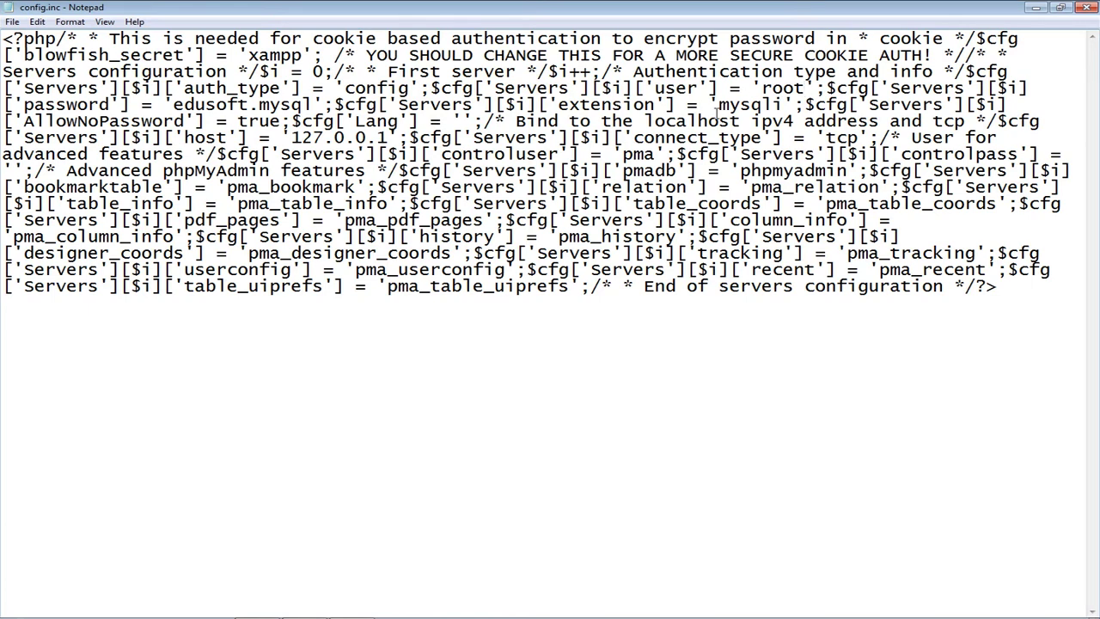
{"action": "left_click", "coordinate": [1090, 8]}
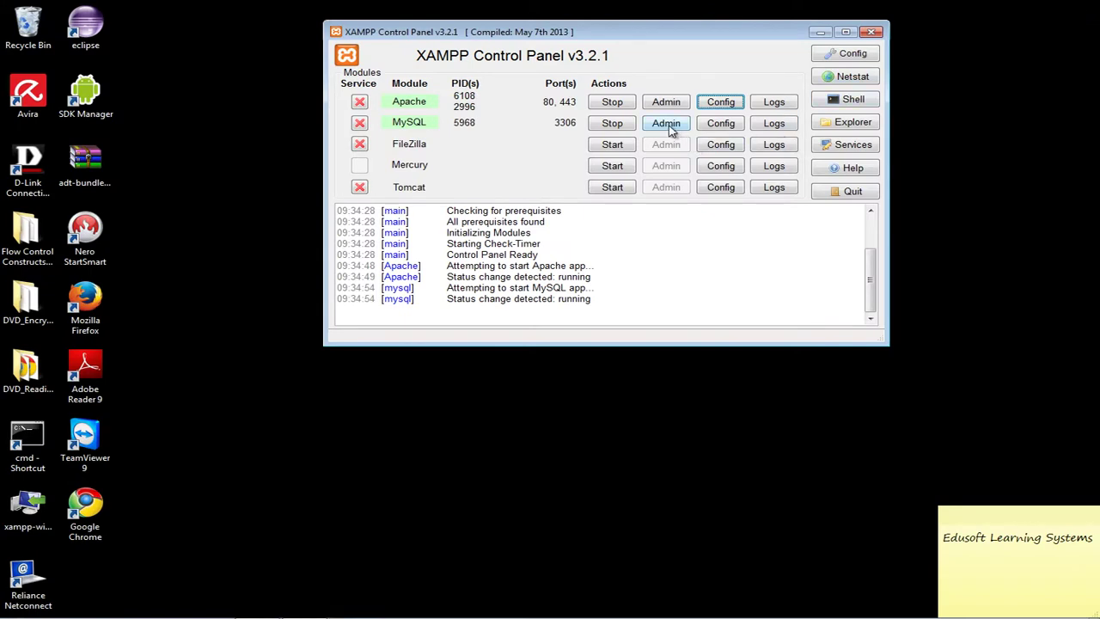
Remove one character from the MySQL password in config.inc.php, save it, and try to open phpMyAdmin with the wrong password.
{"action": "left_click", "coordinate": [722, 103]}
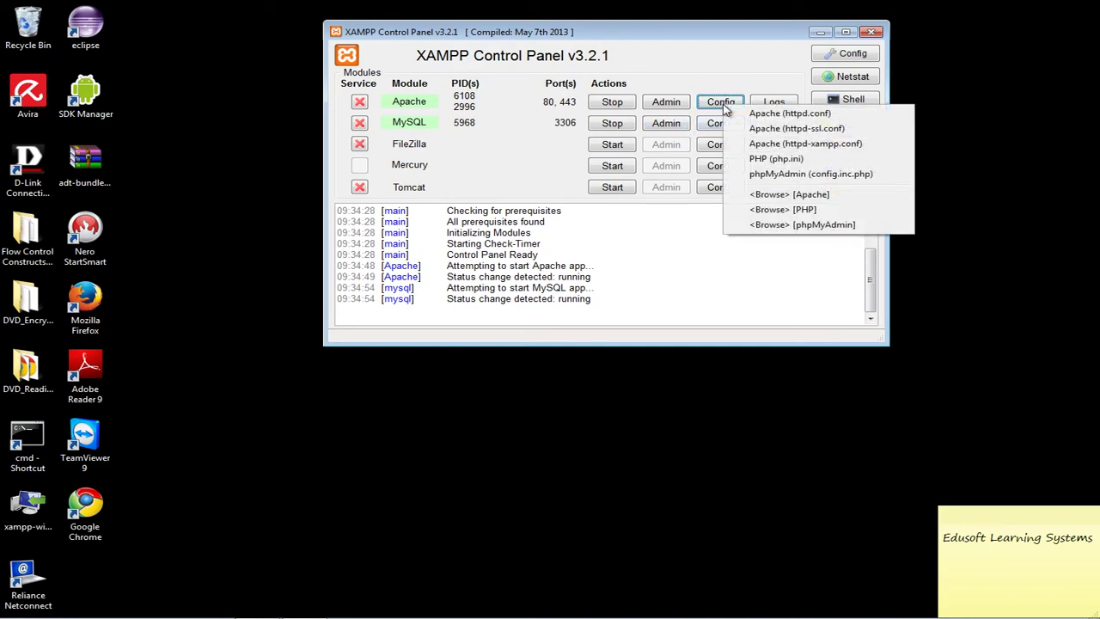
{"action": "left_click", "coordinate": [782, 175]}
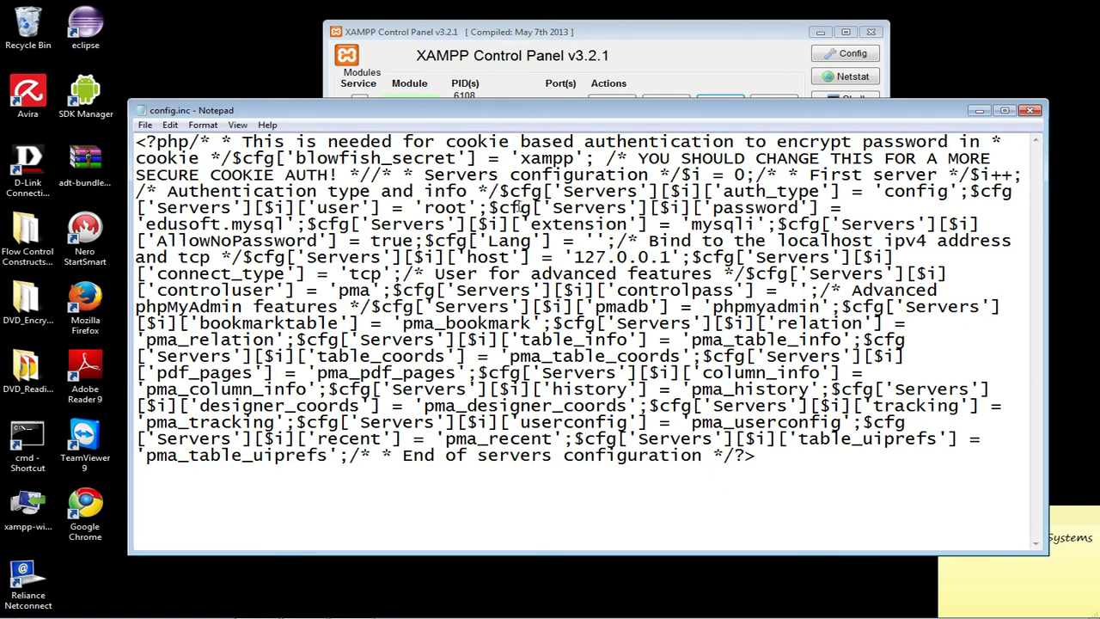
{"action": "left_click", "coordinate": [211, 226]}
{"action": "key", "text": "Delete"}
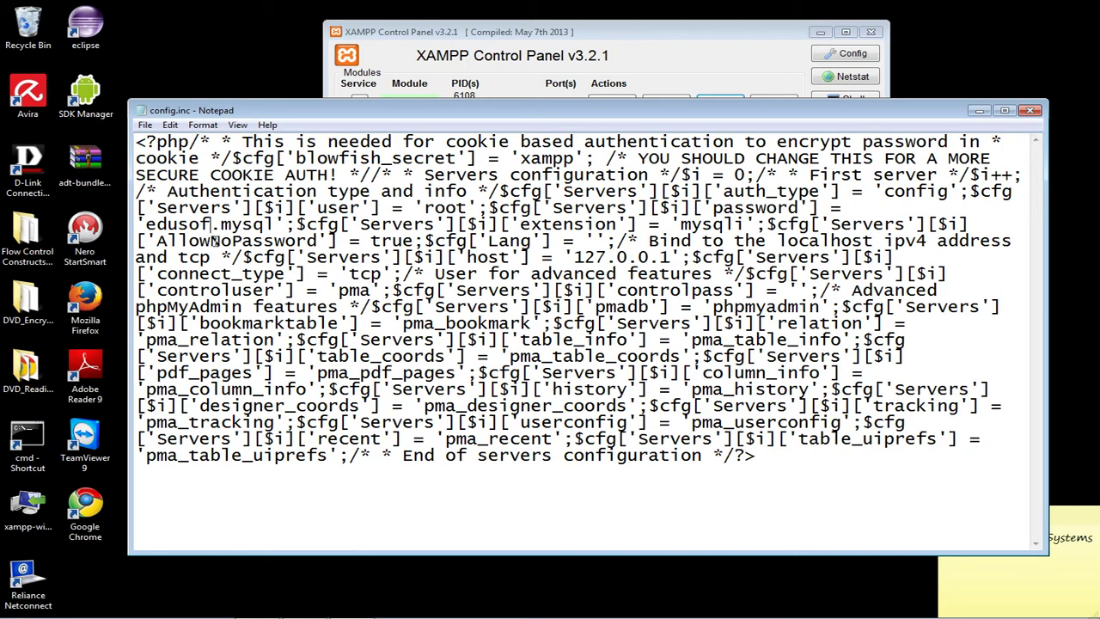
{"action": "left_click", "coordinate": [1031, 110]}
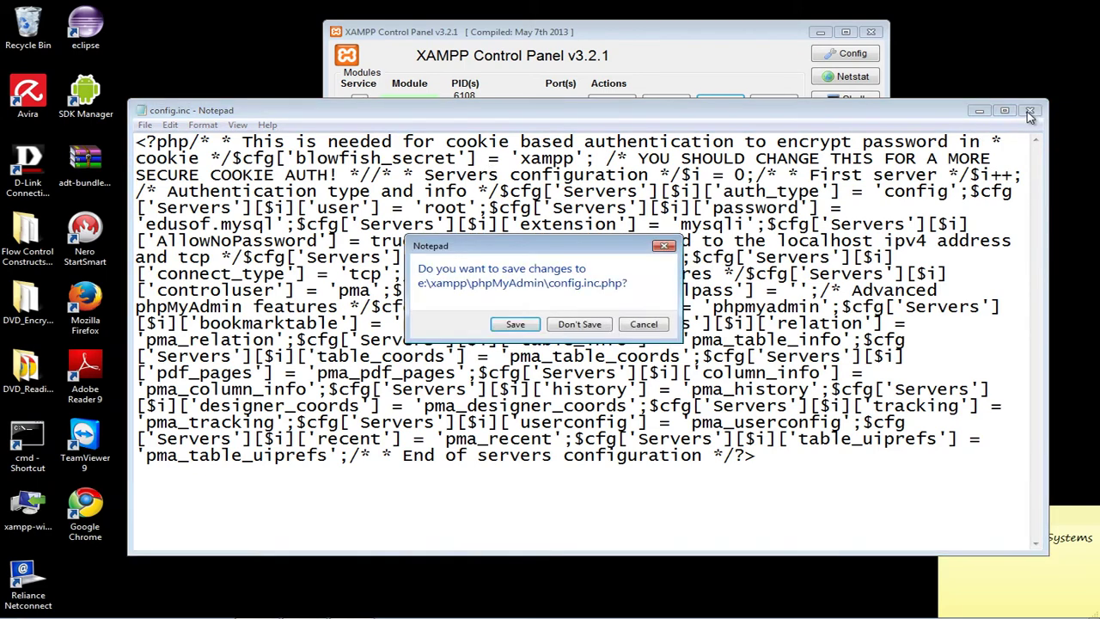
{"action": "left_click", "coordinate": [516, 327]}
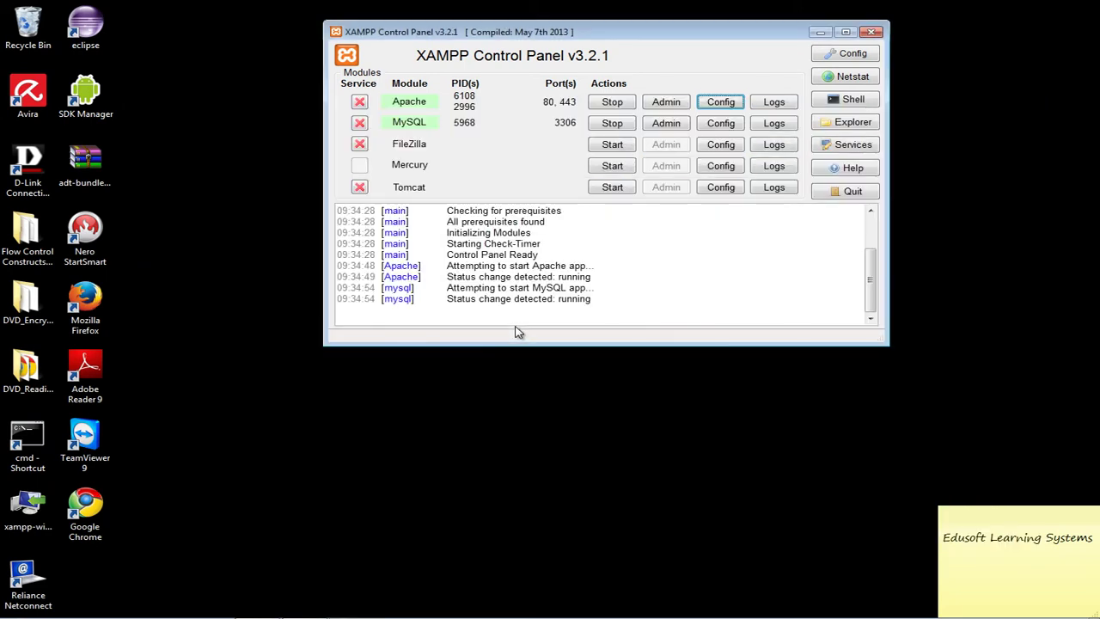
{"action": "left_click", "coordinate": [667, 126]}
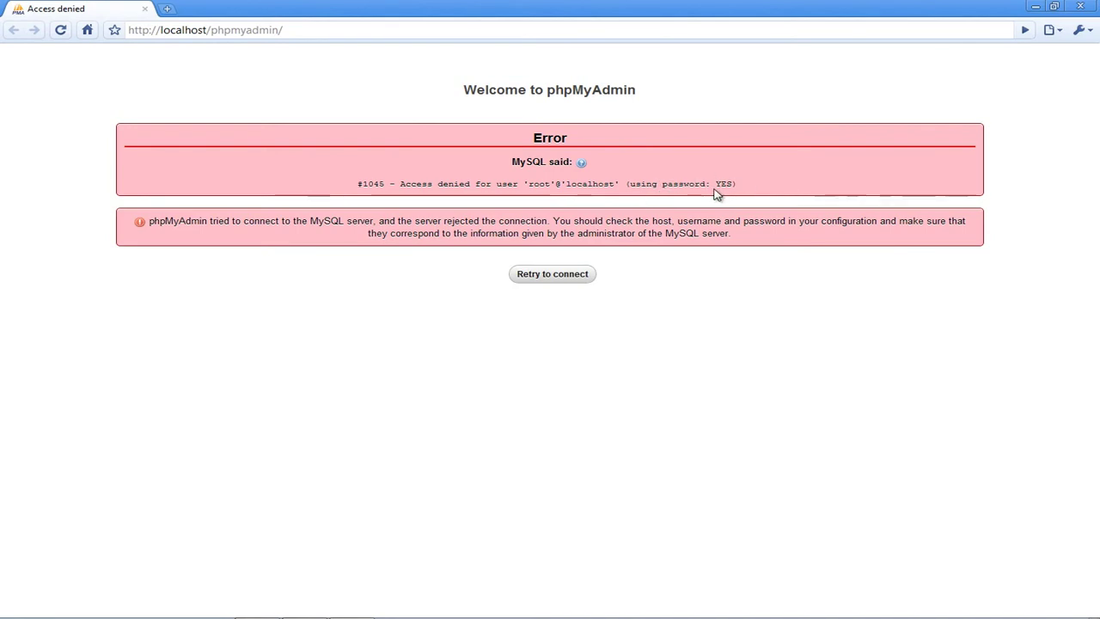
{"action": "left_click", "coordinate": [1081, 10]}
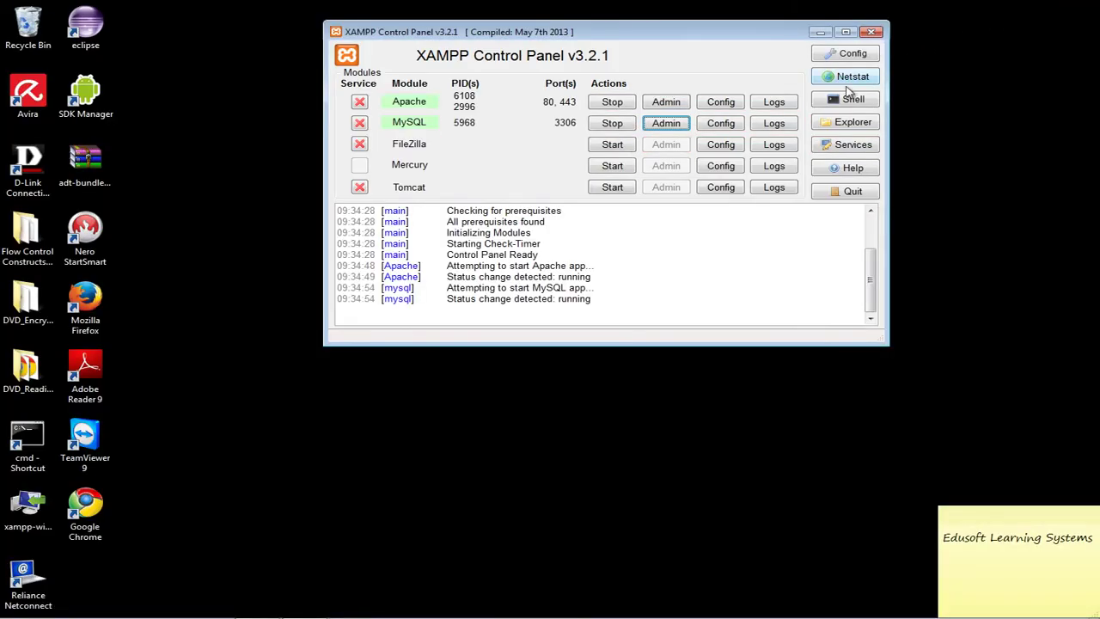
Restore the deleted character of the MySQL password in phpMyAdmin's config.inc.php, then save and close the file.
{"action": "left_click", "coordinate": [735, 105]}
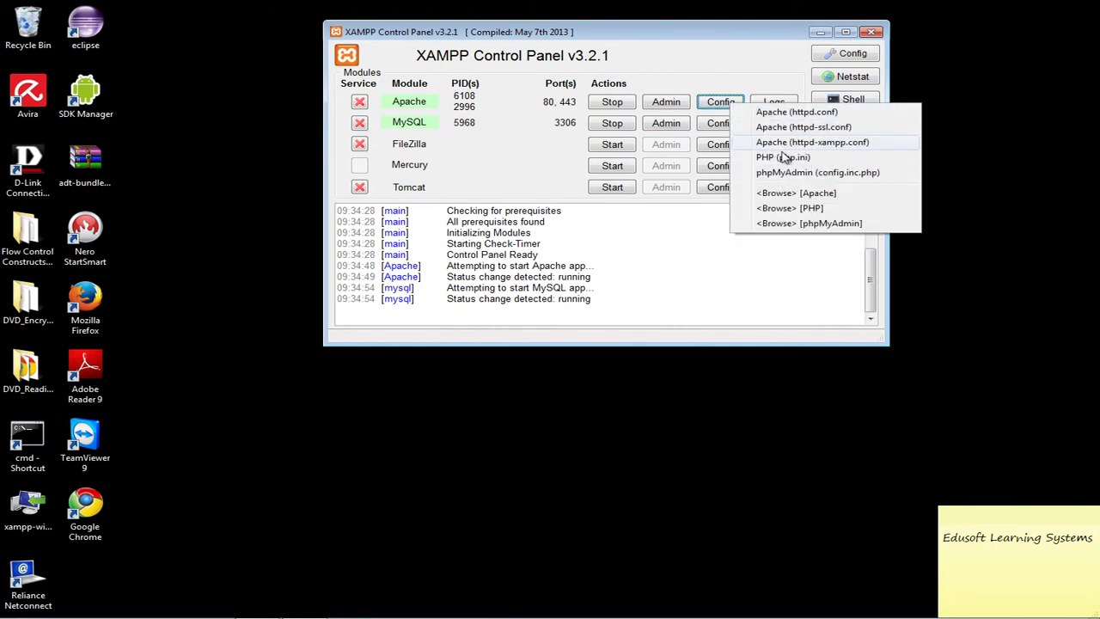
{"action": "left_click", "coordinate": [796, 175]}
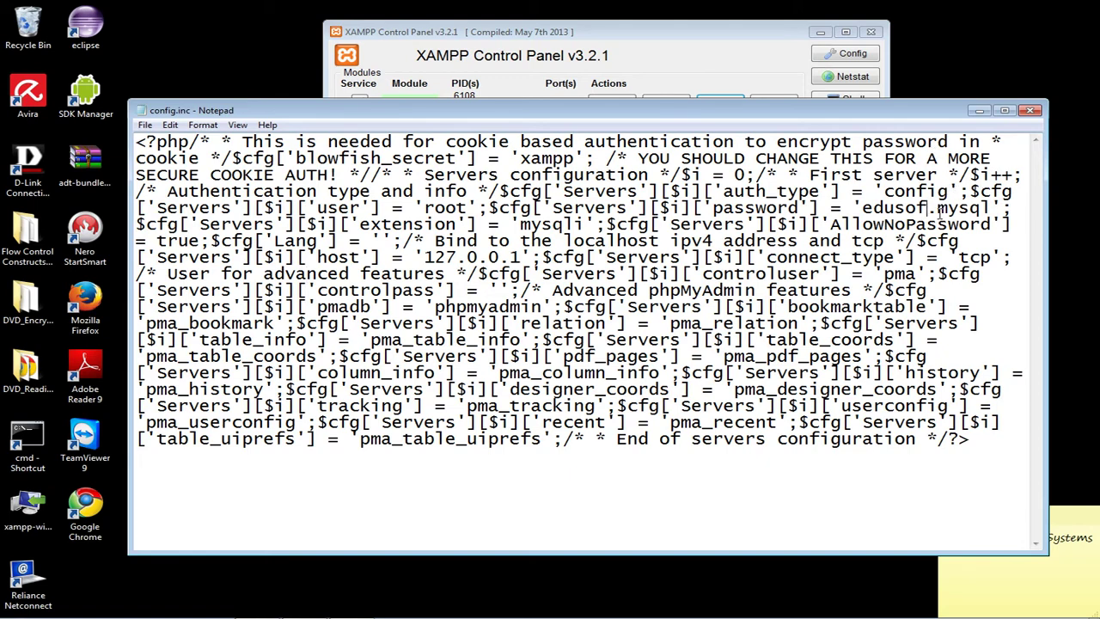
{"action": "type", "text": "t"}
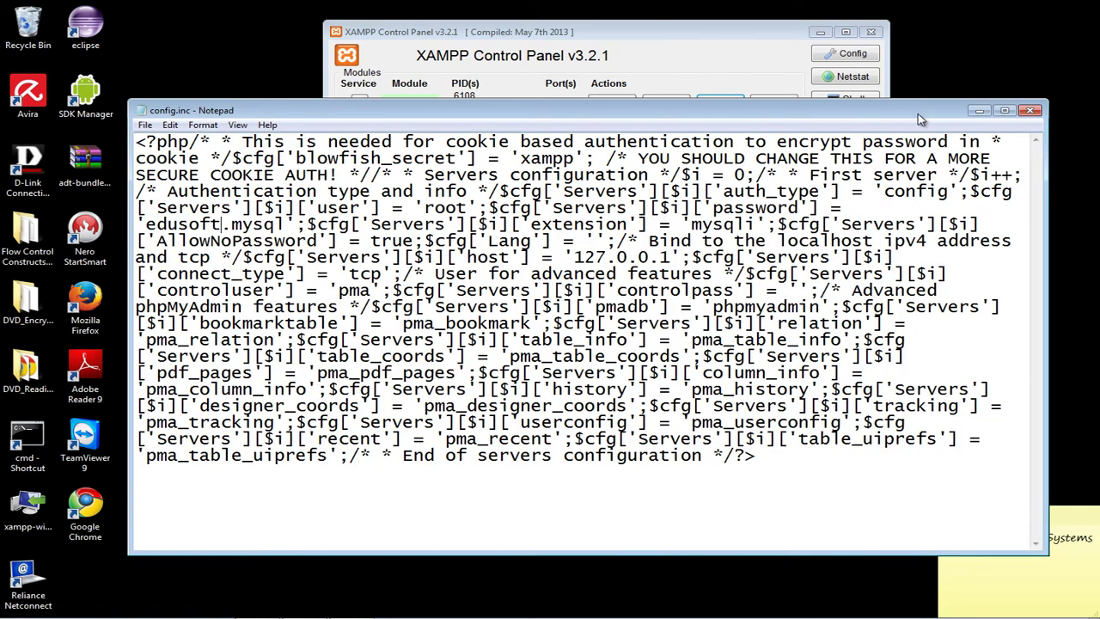
{"action": "double_click", "coordinate": [920, 117]}
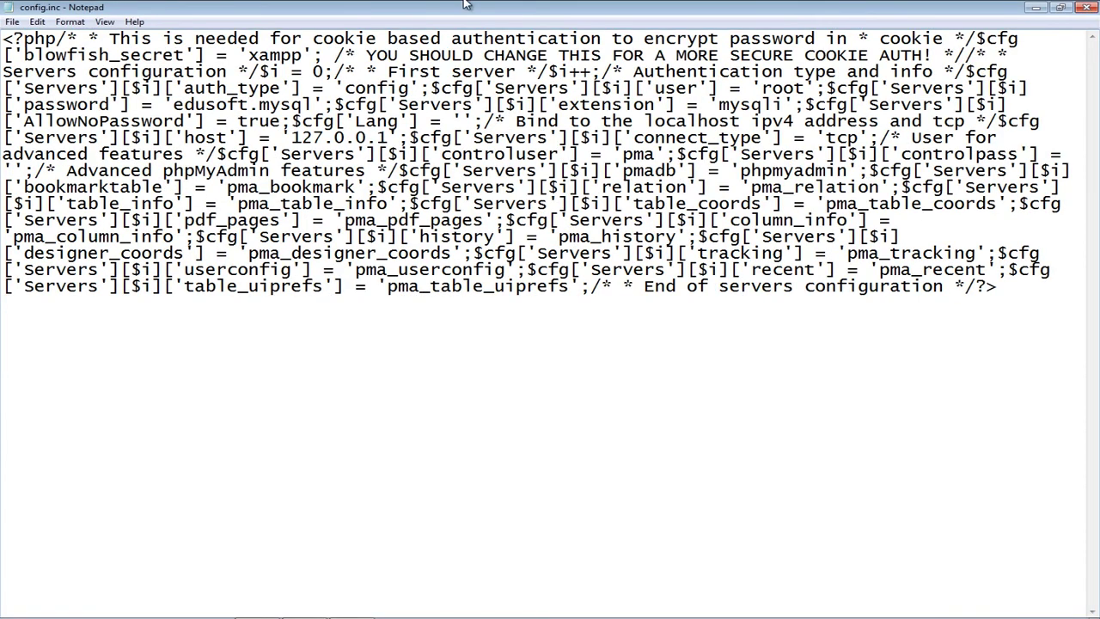
{"action": "left_click", "coordinate": [13, 23]}
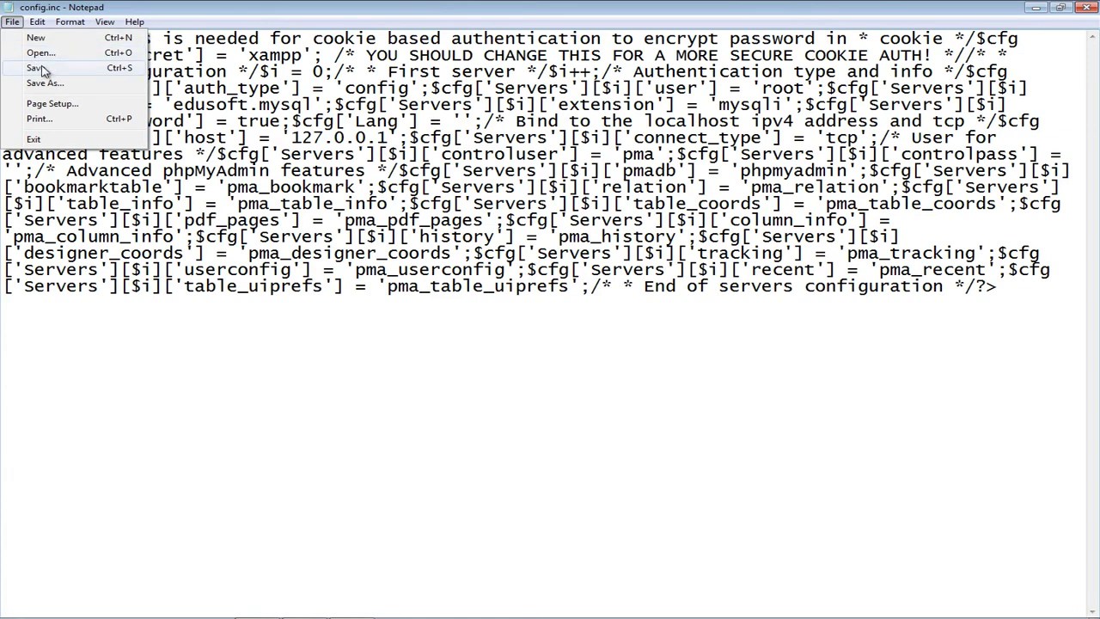
{"action": "left_click", "coordinate": [35, 68]}
{"action": "left_click", "coordinate": [1087, 8]}
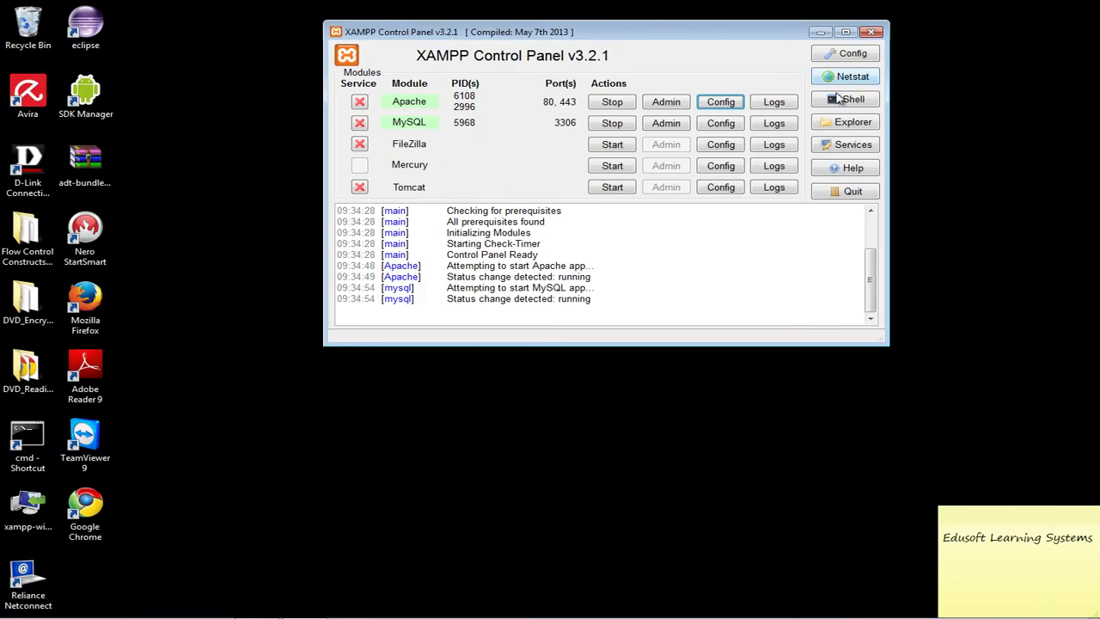
Open phpMyAdmin for the MySQL module, list the server's databases and view the tables of the company database.
{"action": "left_click", "coordinate": [665, 126]}
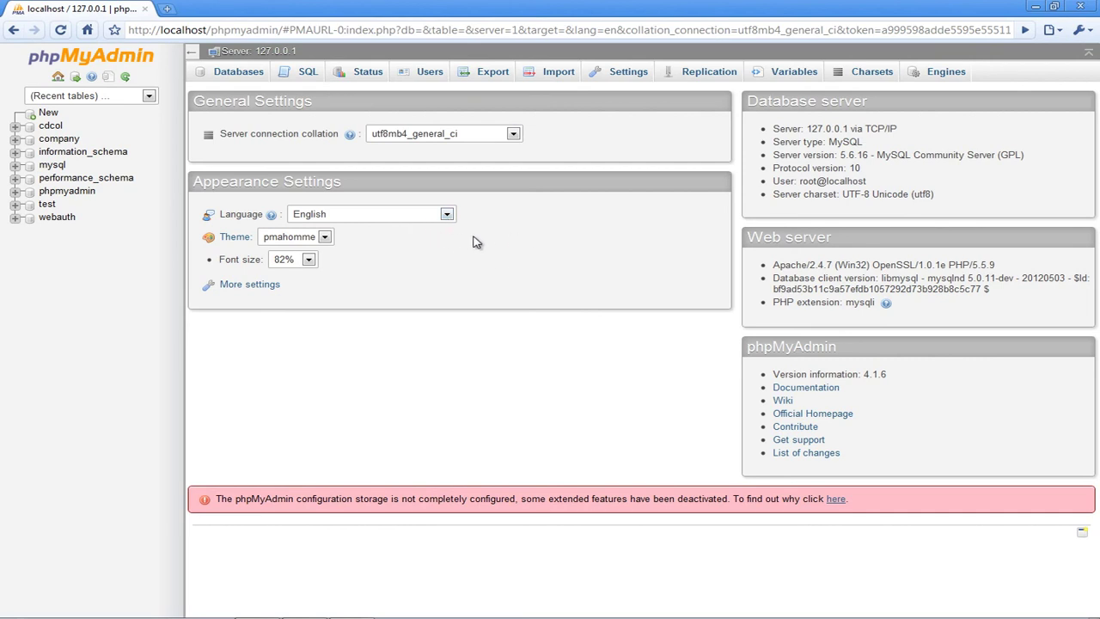
{"action": "left_click", "coordinate": [237, 74]}
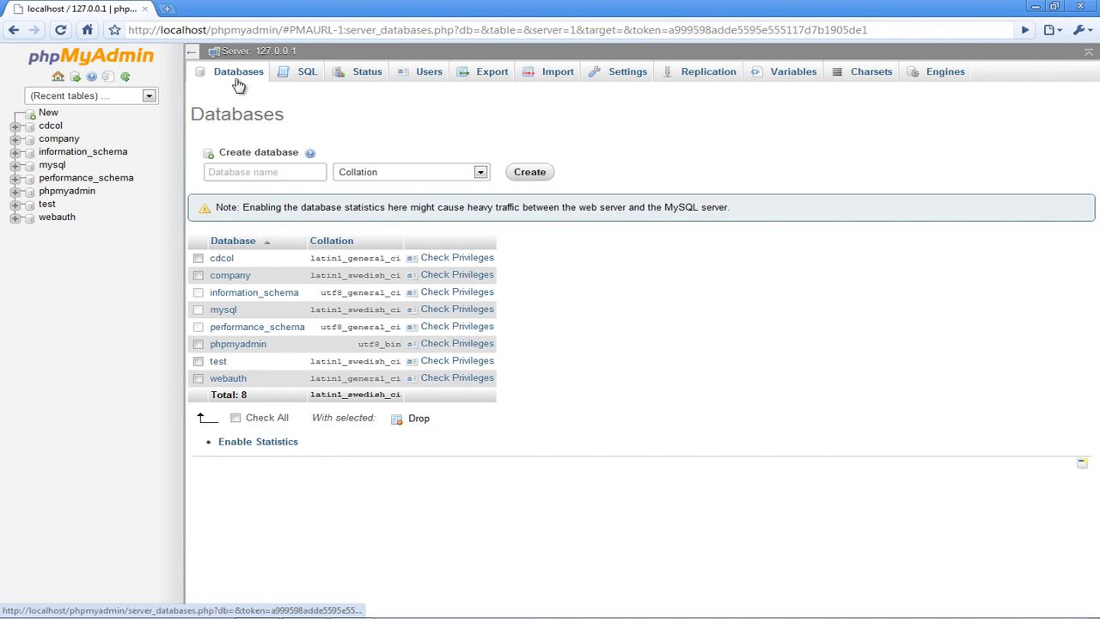
{"action": "left_click", "coordinate": [229, 276]}
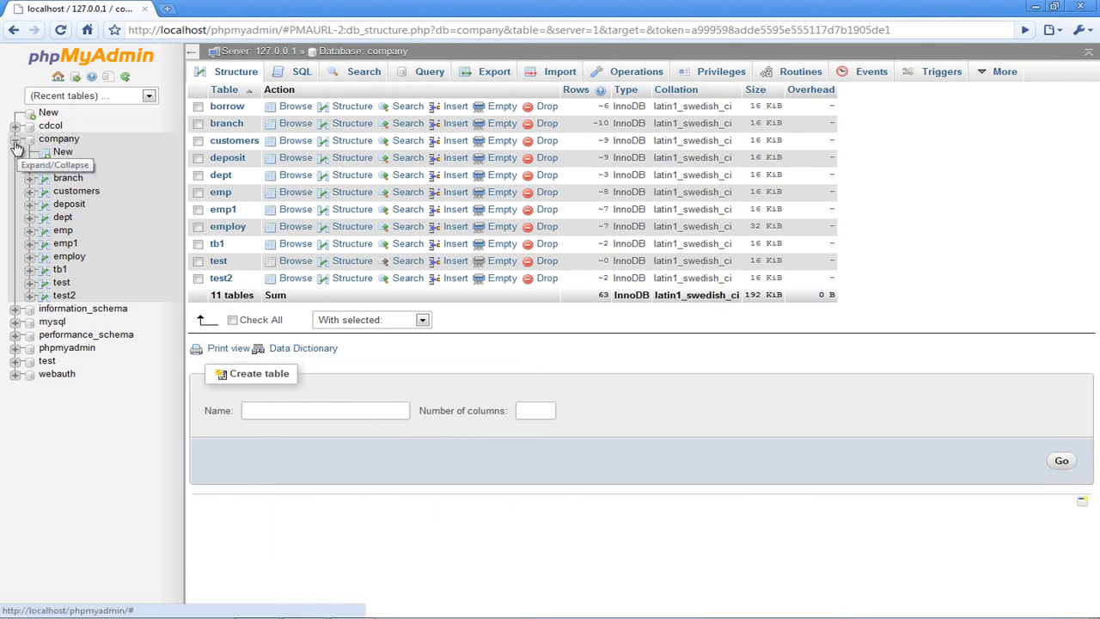
Return to the server's database list and open the SQL query editor for server 127.0.0.1.
{"action": "left_click", "coordinate": [14, 31]}
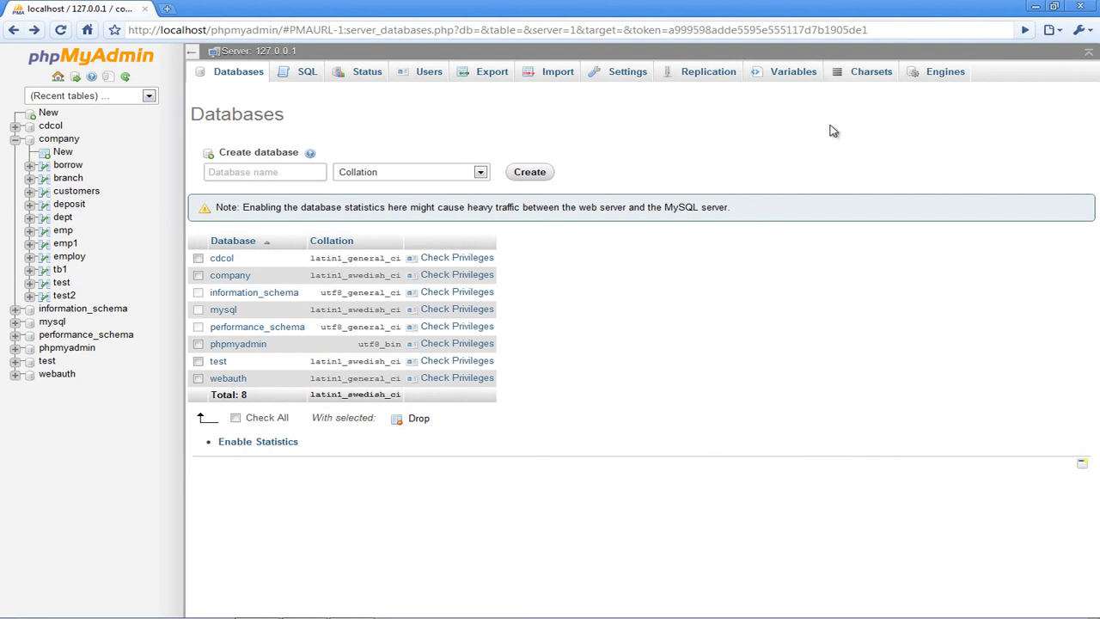
{"action": "left_click", "coordinate": [303, 76]}
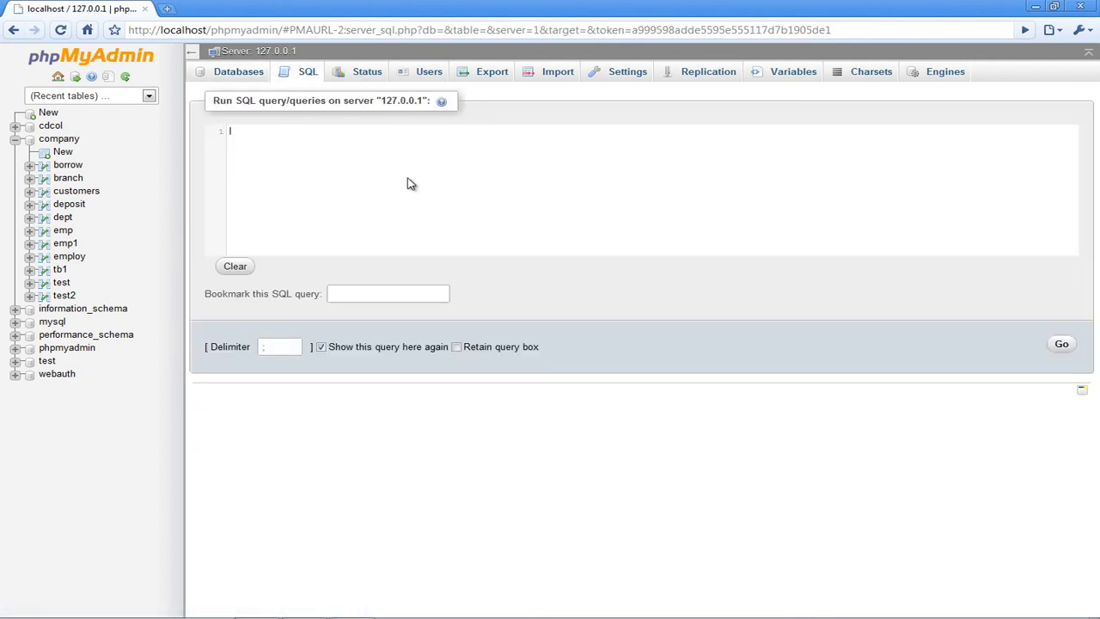